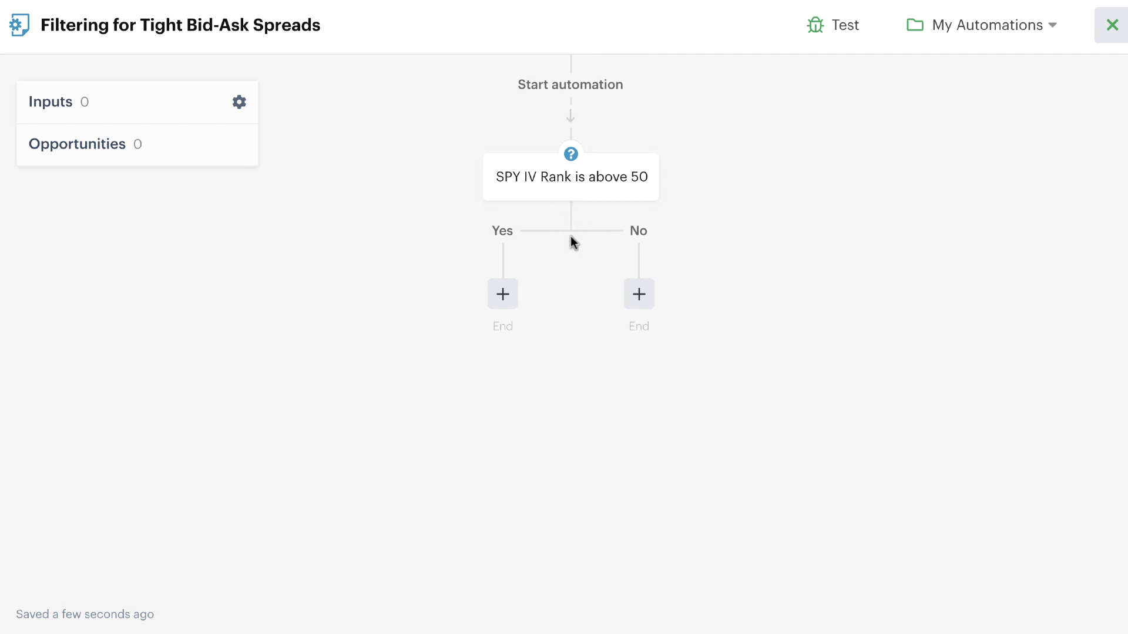
Step: Add an Open SPY Short Put Spread action (30 days, -.30/-.10 delta, 1 contract) on the Yes branch
left_click(503, 296)
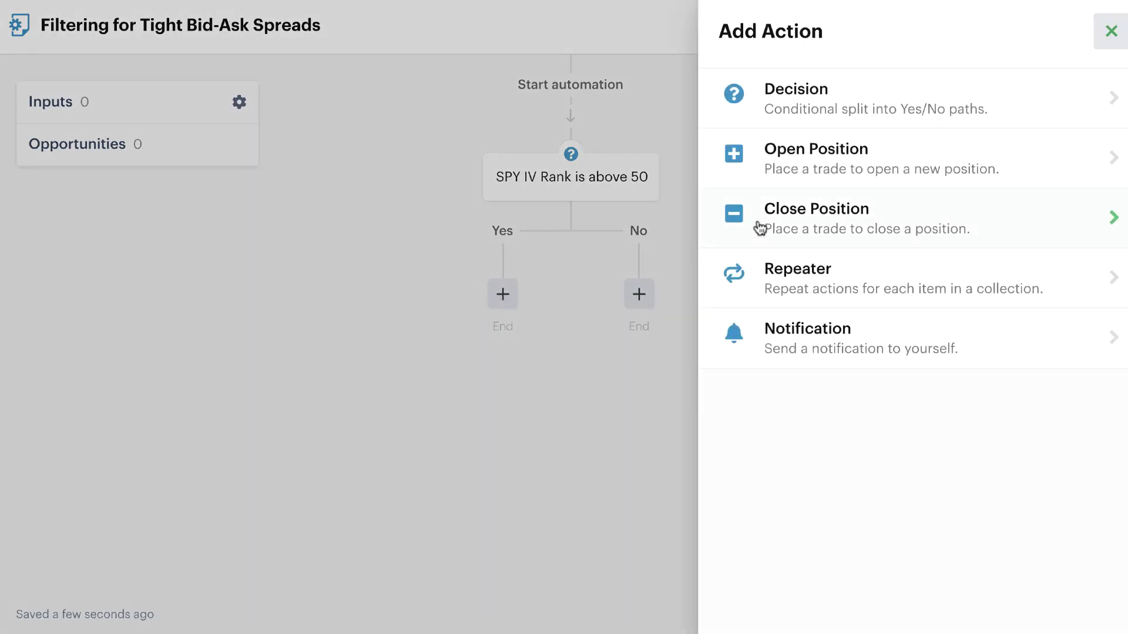
left_click(923, 167)
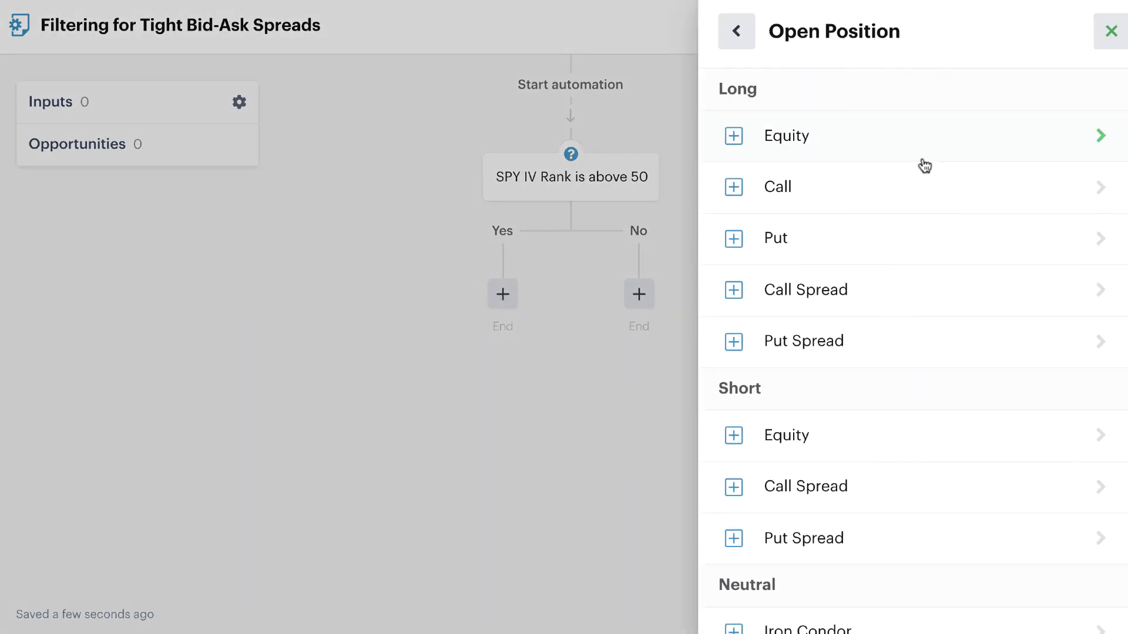
left_click(894, 547)
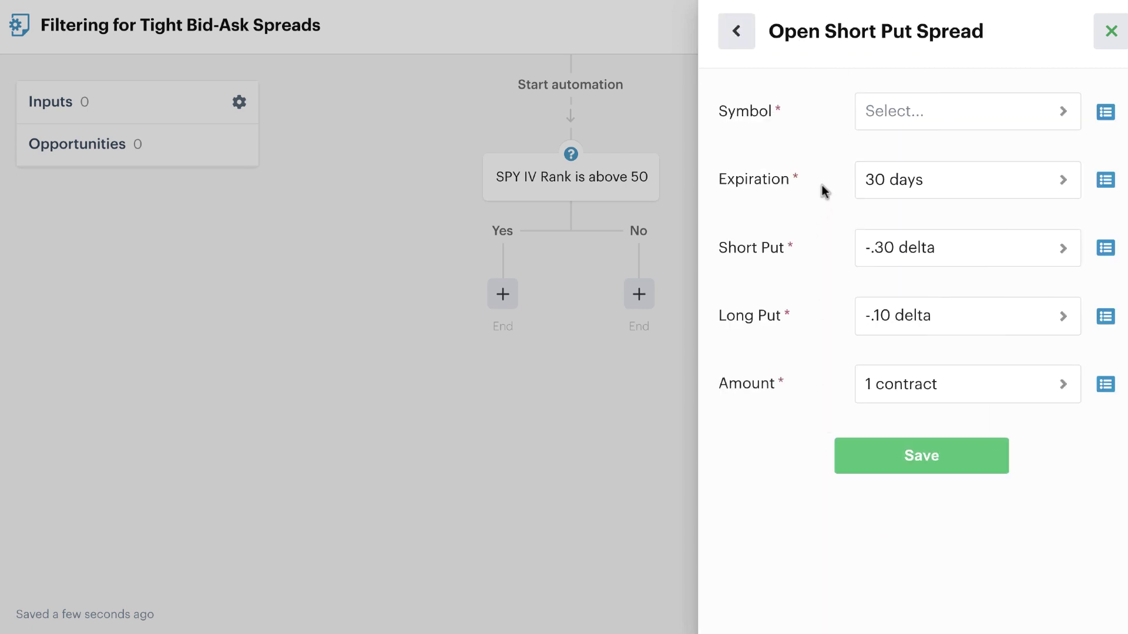
left_click(914, 113)
left_click(865, 137)
left_click(877, 463)
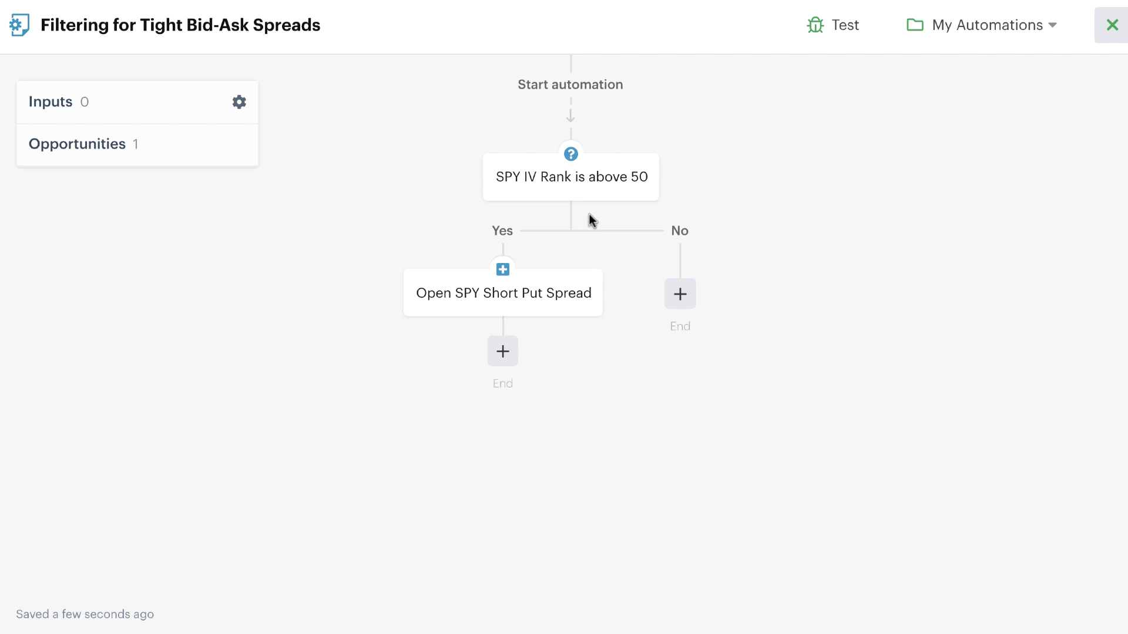
left_click(547, 301)
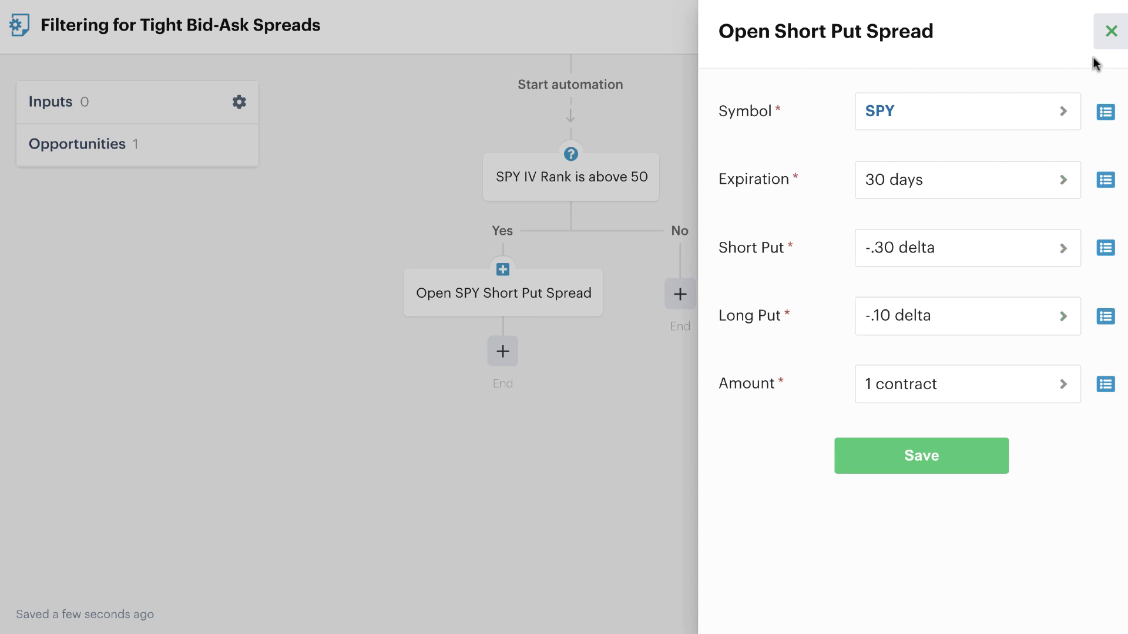
left_click(1109, 30)
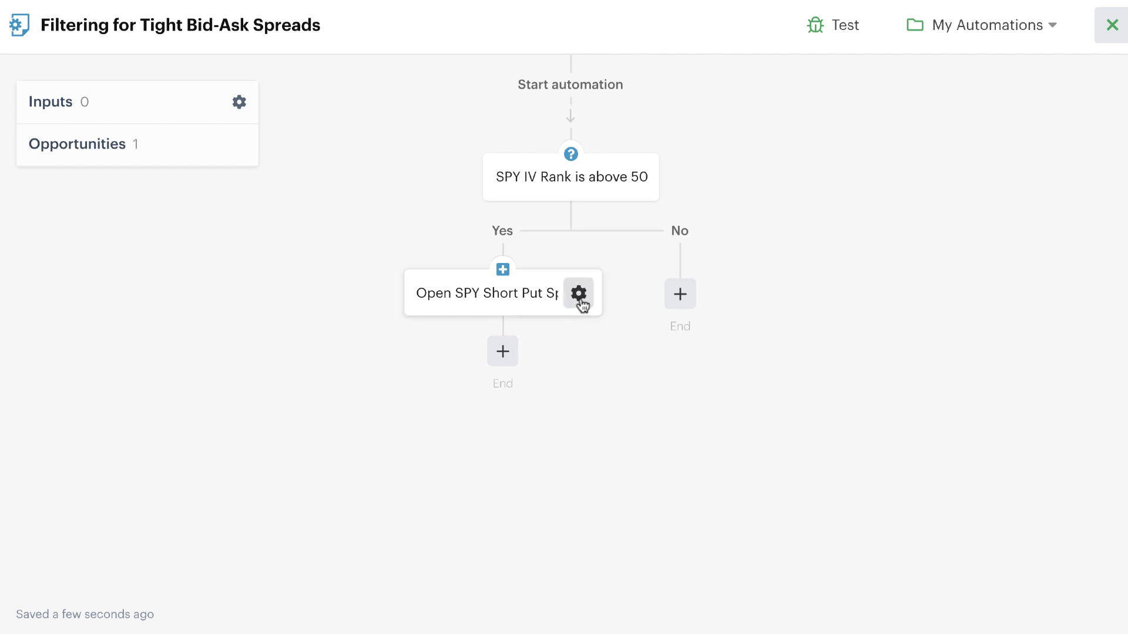
Step: Insert a decision before the short put spread action and browse its conditions down to Opportunities
left_click(580, 295)
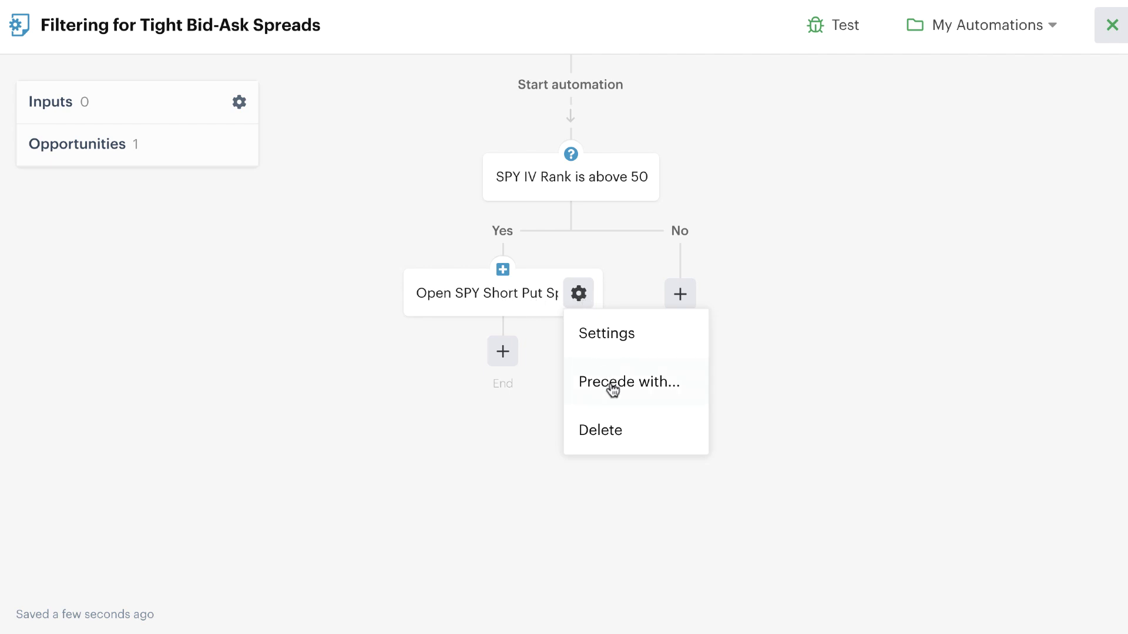
left_click(646, 385)
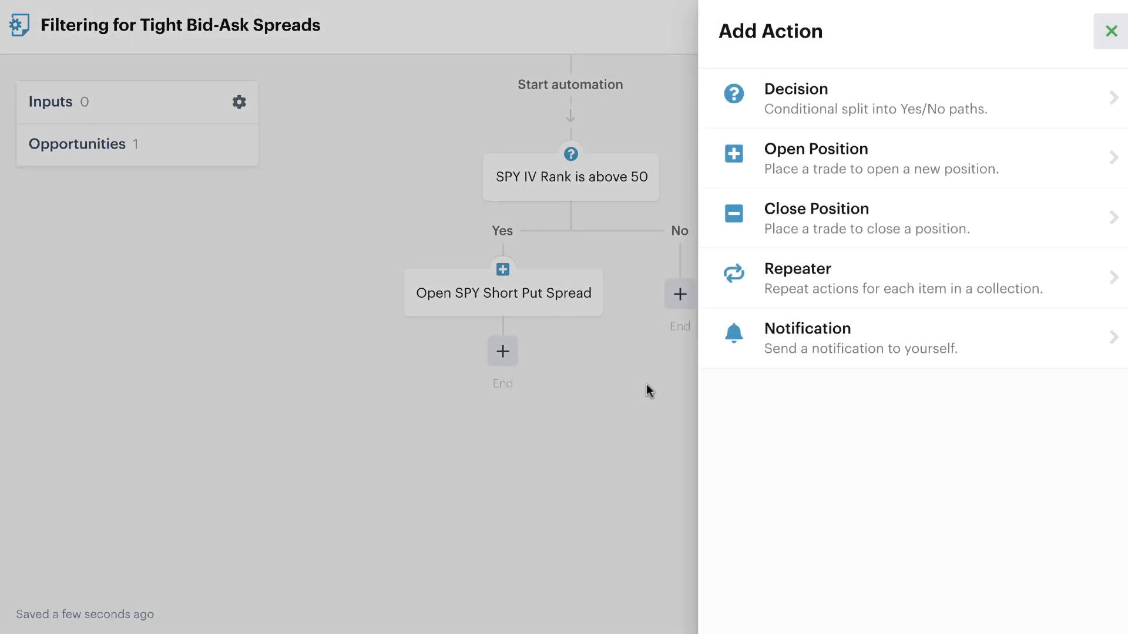
left_click(853, 105)
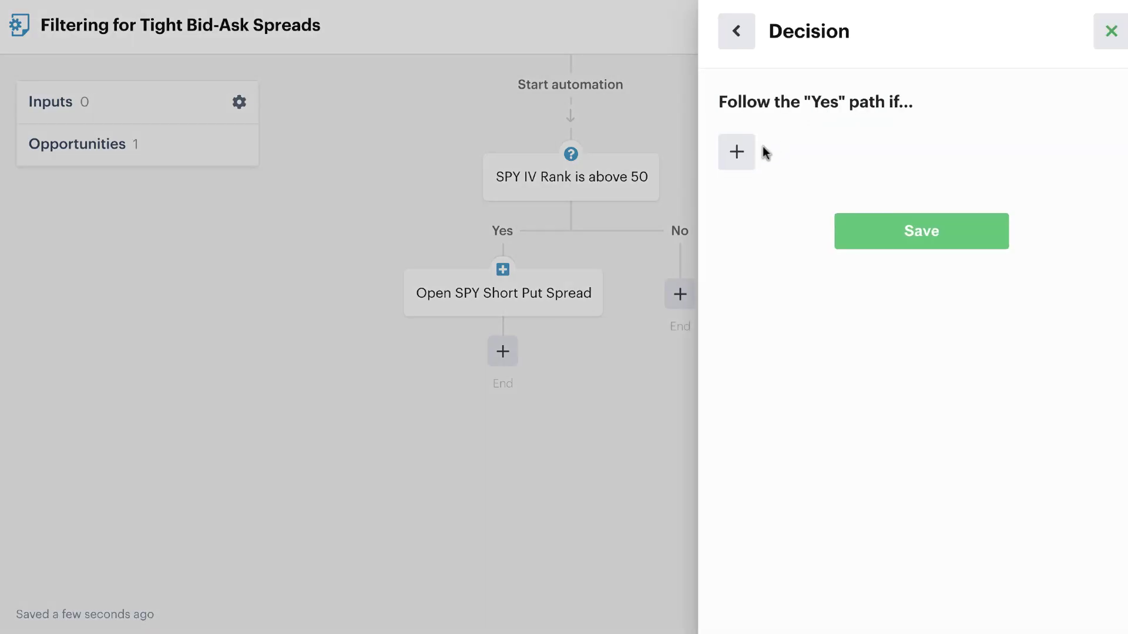
left_click(743, 159)
scroll(742, 159, "down", 10)
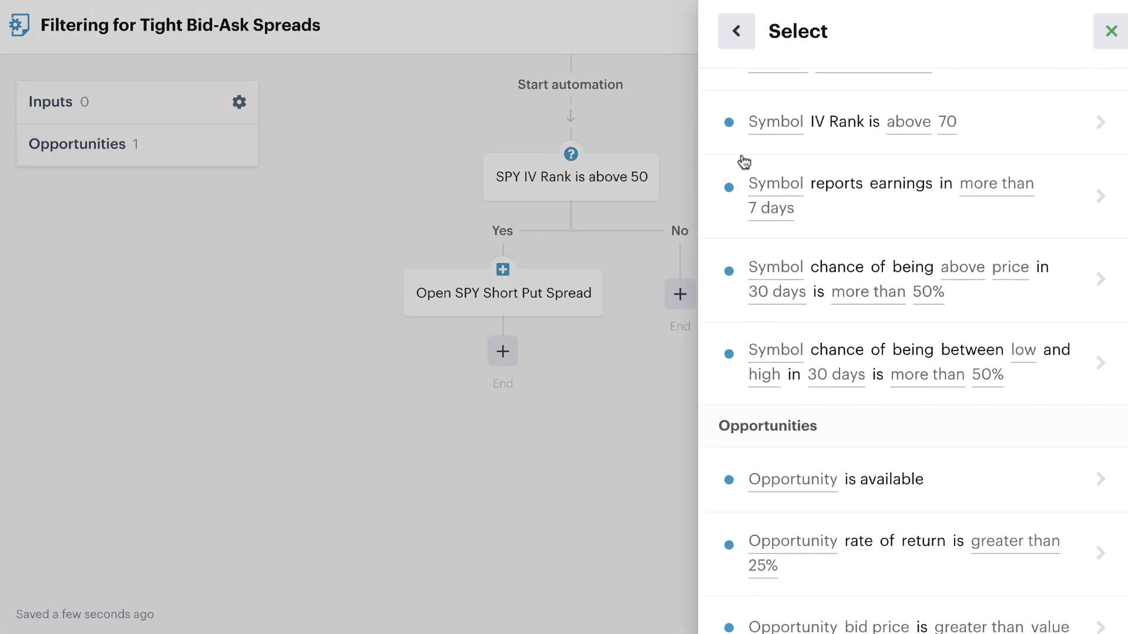
scroll(744, 162, "down", 4)
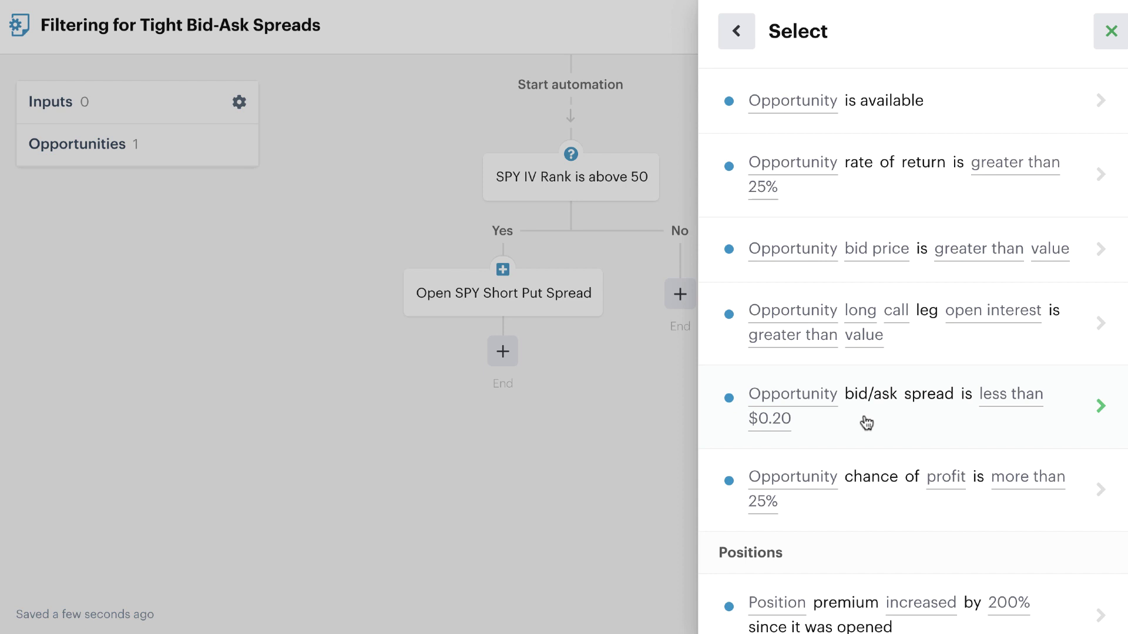
Step: Use the bid/ask spread less than $0.20 condition on the recent SPY 30-day short put spread
left_click(867, 423)
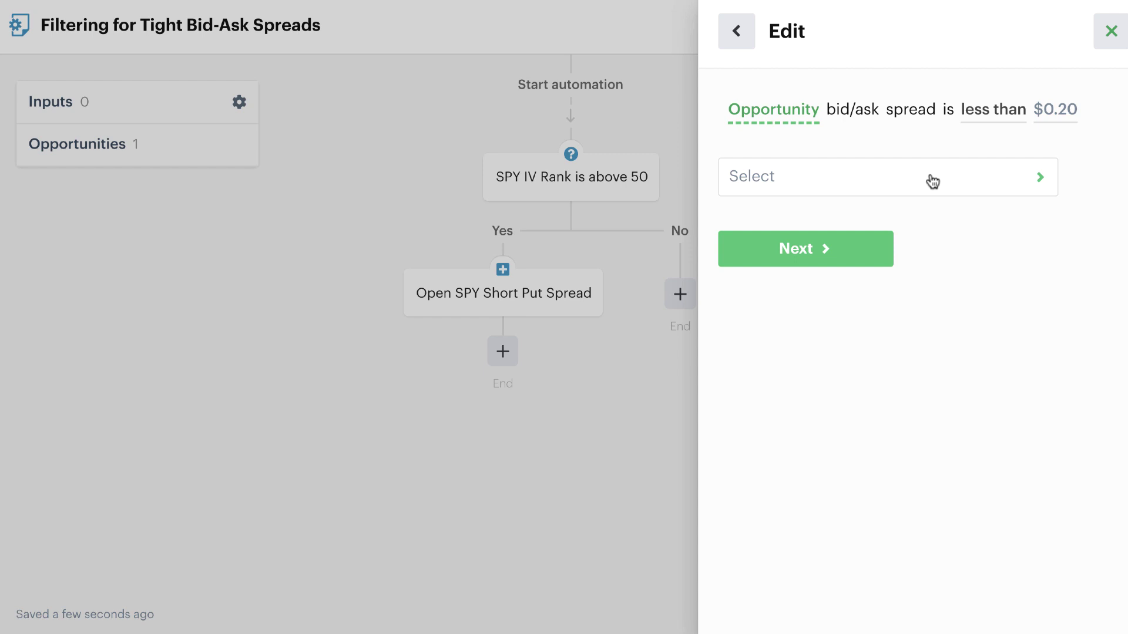
left_click(933, 181)
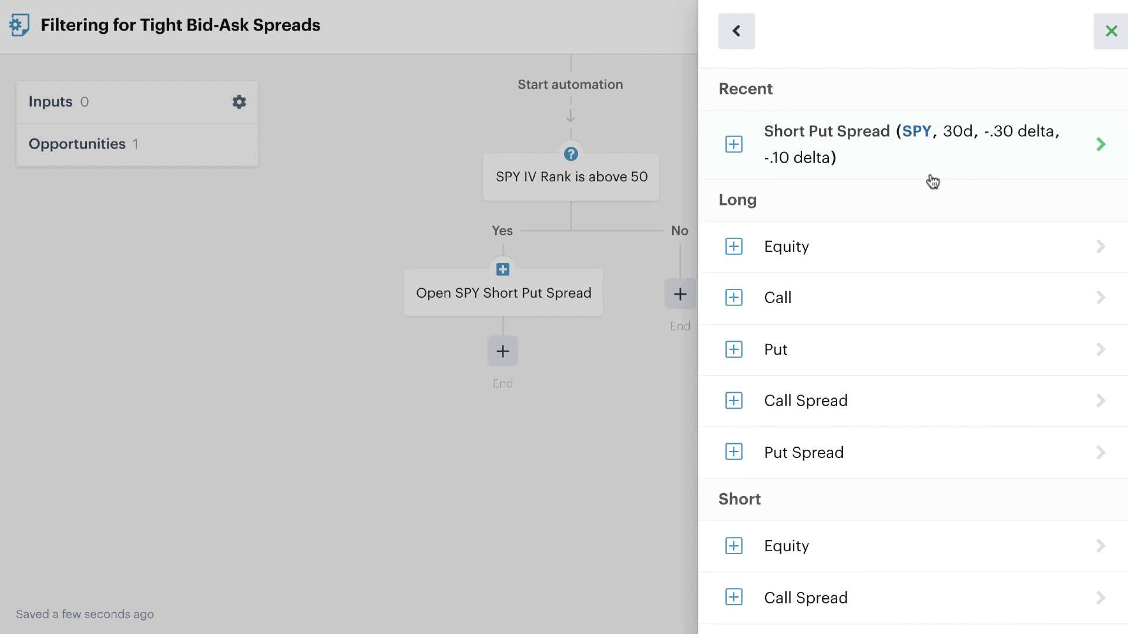
left_click(881, 164)
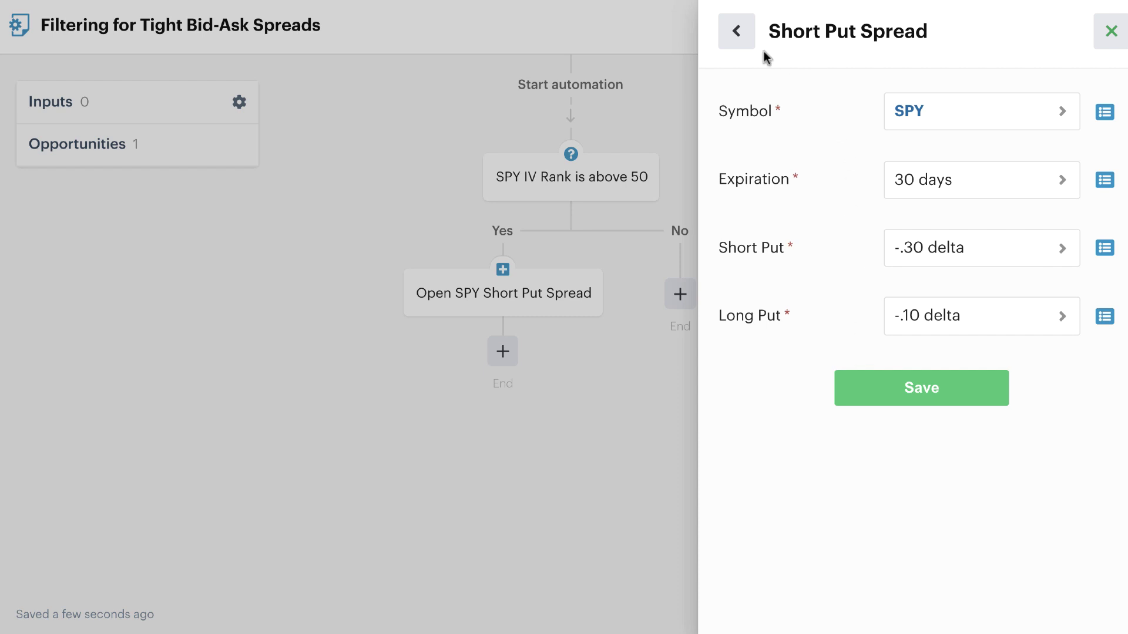
left_click(744, 35)
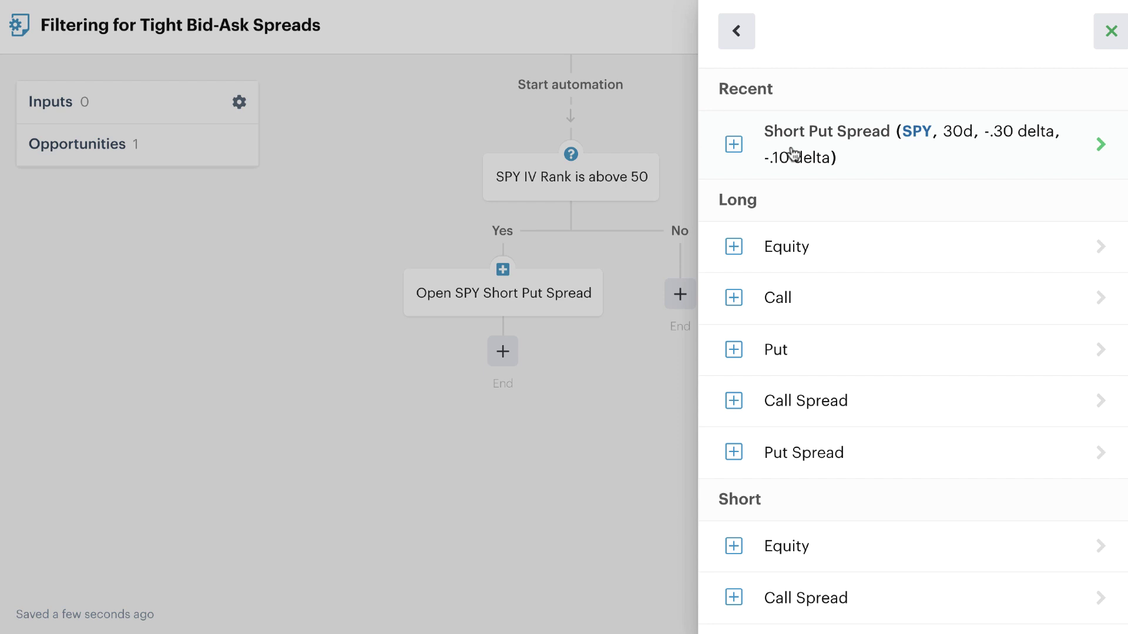
left_click(872, 157)
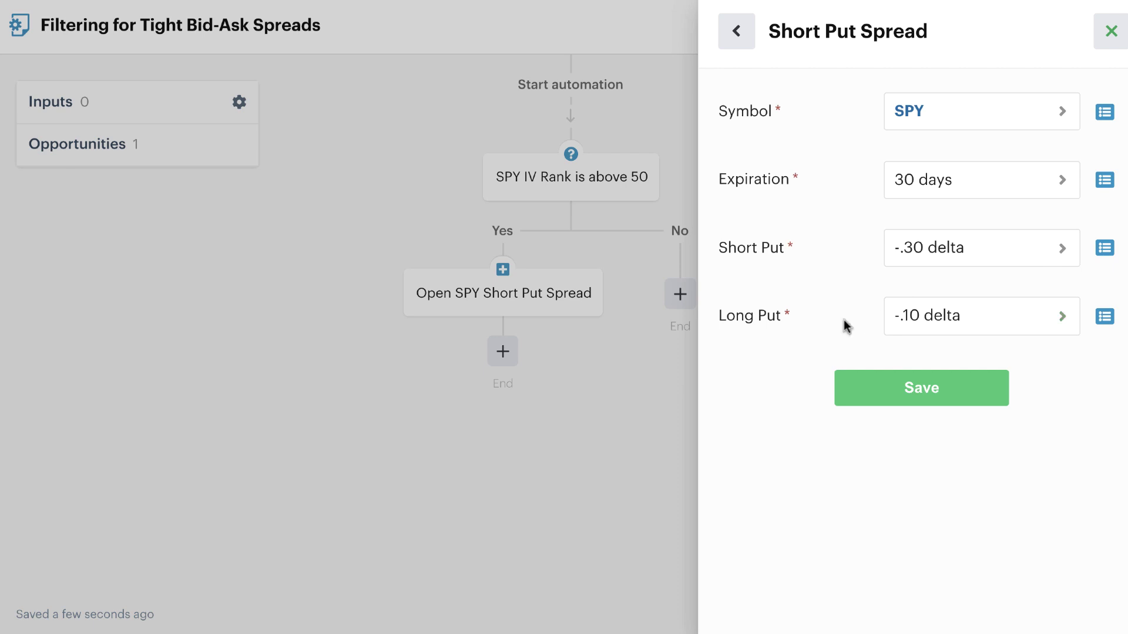
Step: Confirm the SPY short put spread opportunity and change the bid/ask threshold from $0.20 to .05
left_click(893, 391)
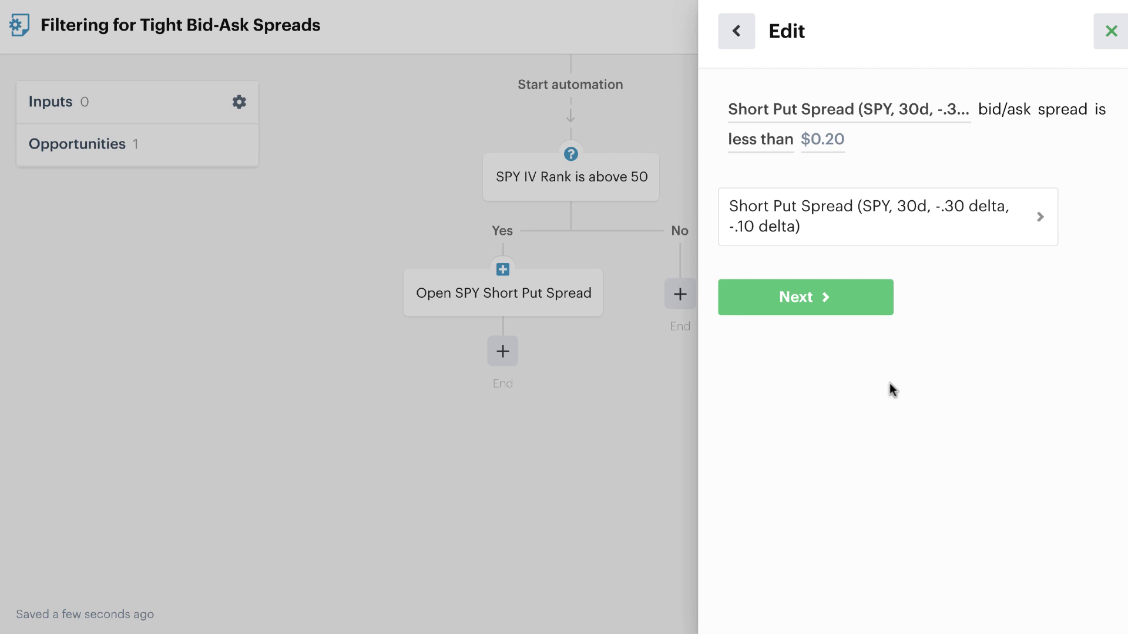
left_click(810, 297)
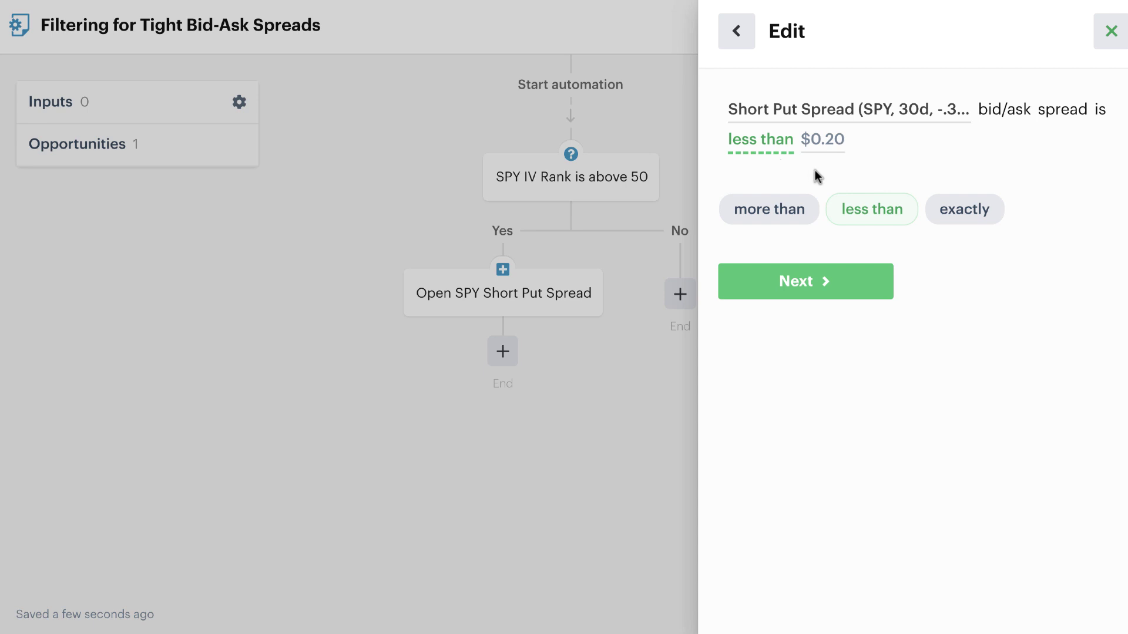
left_click(828, 144)
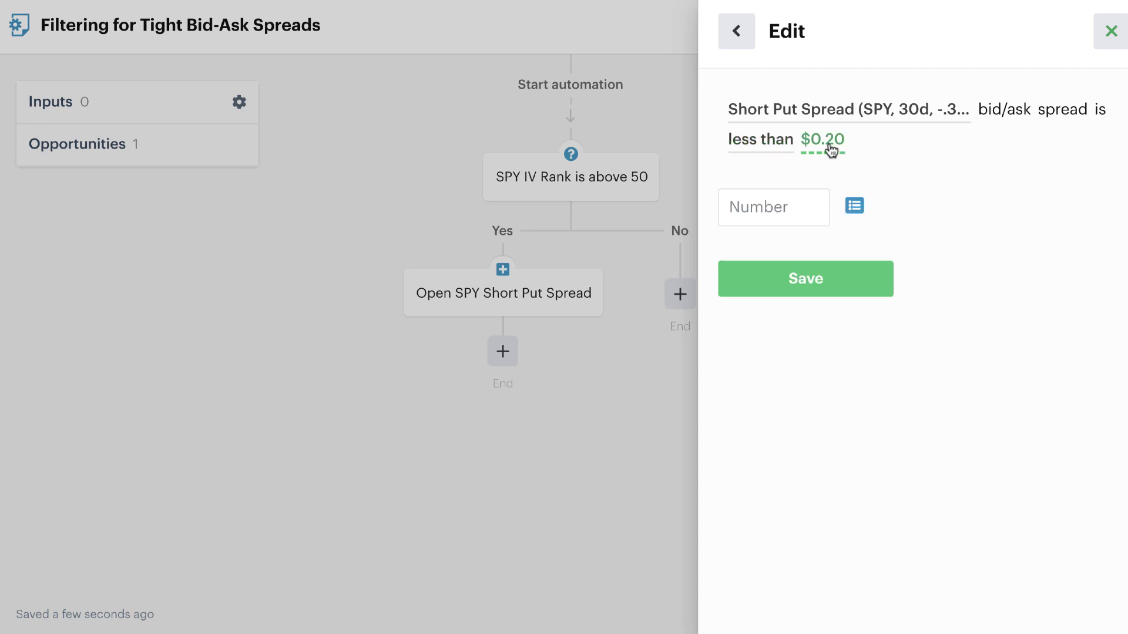
left_click(766, 206)
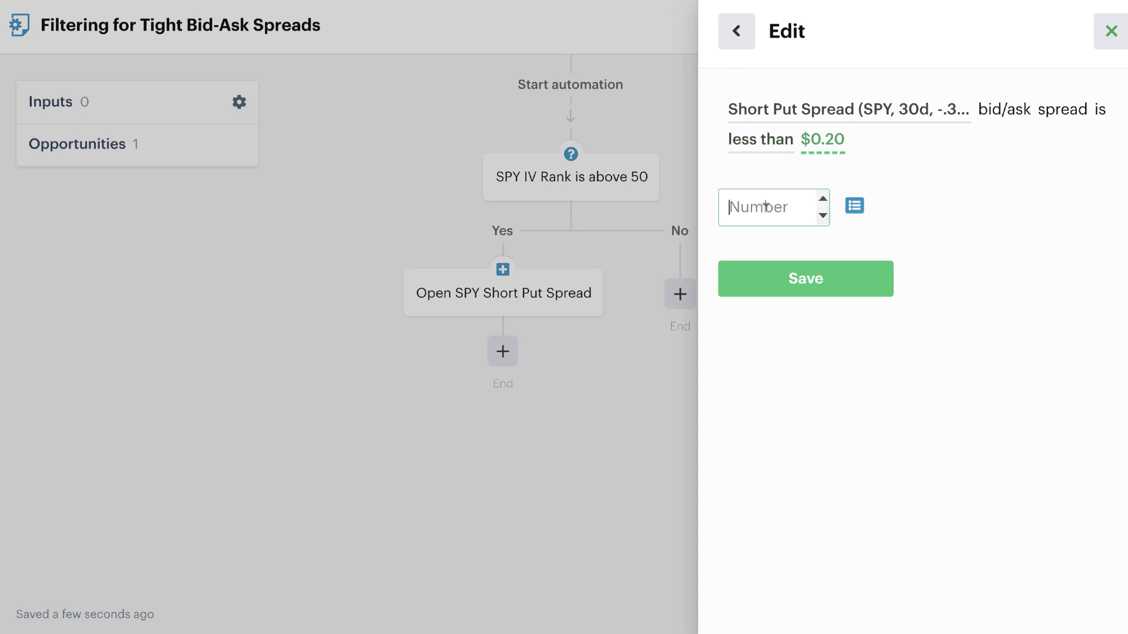
type(".0")
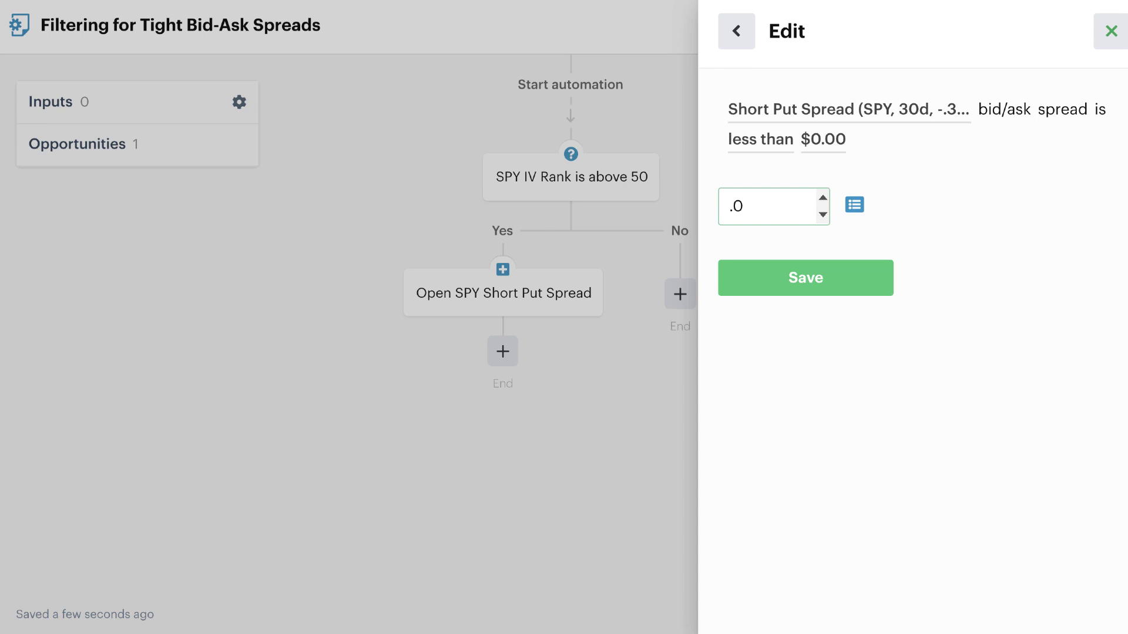
type("5")
key("BackSpace")
type("3")
key("BackSpace")
key("BackSpace")
type("10")
key("BackSpace")
key("BackSpace")
type("05")
left_click(802, 281)
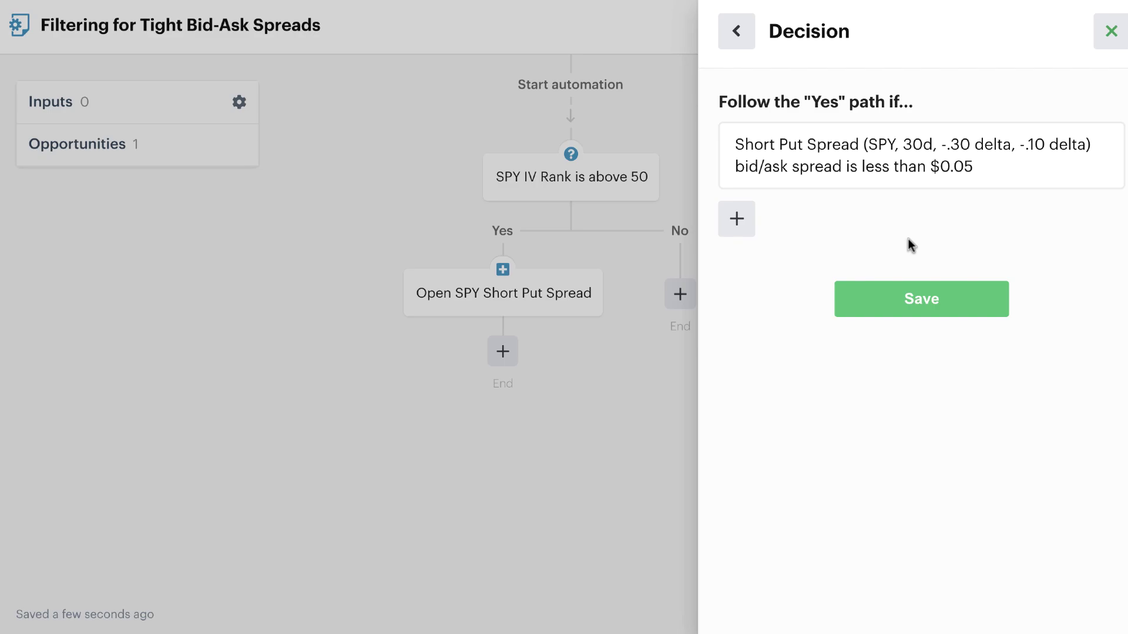
left_click(912, 303)
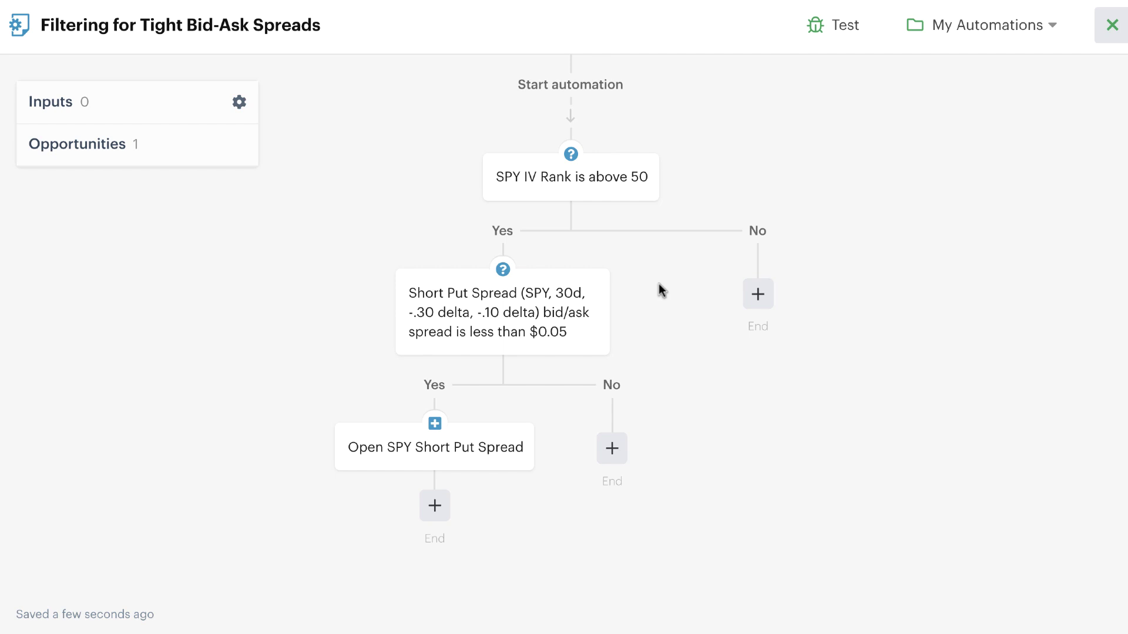
mouse_move(512, 462)
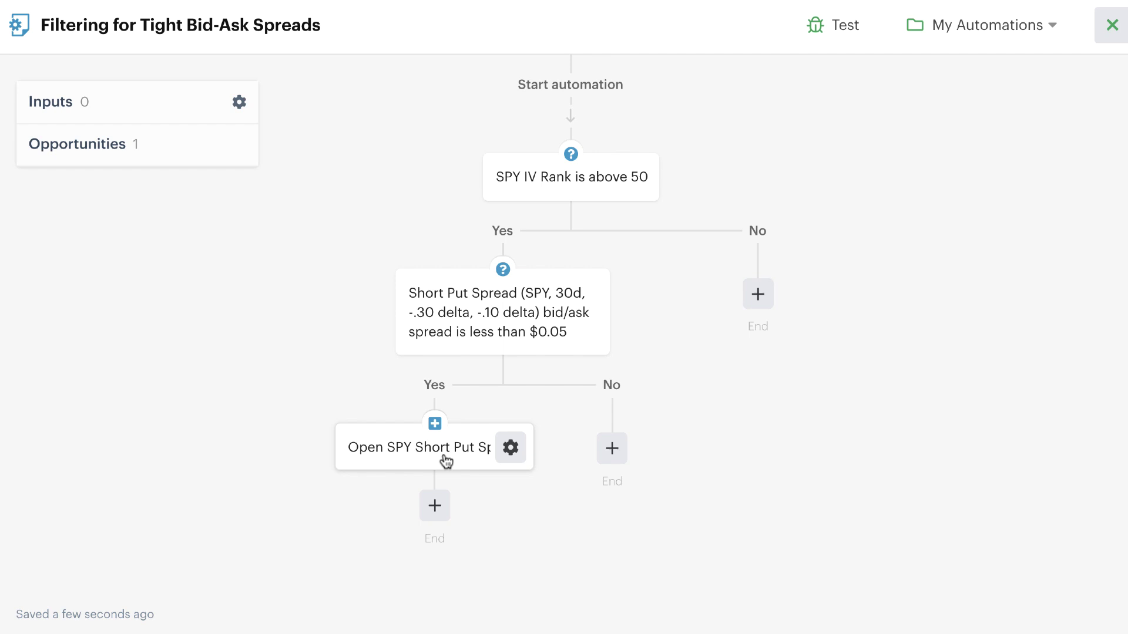
mouse_move(506, 348)
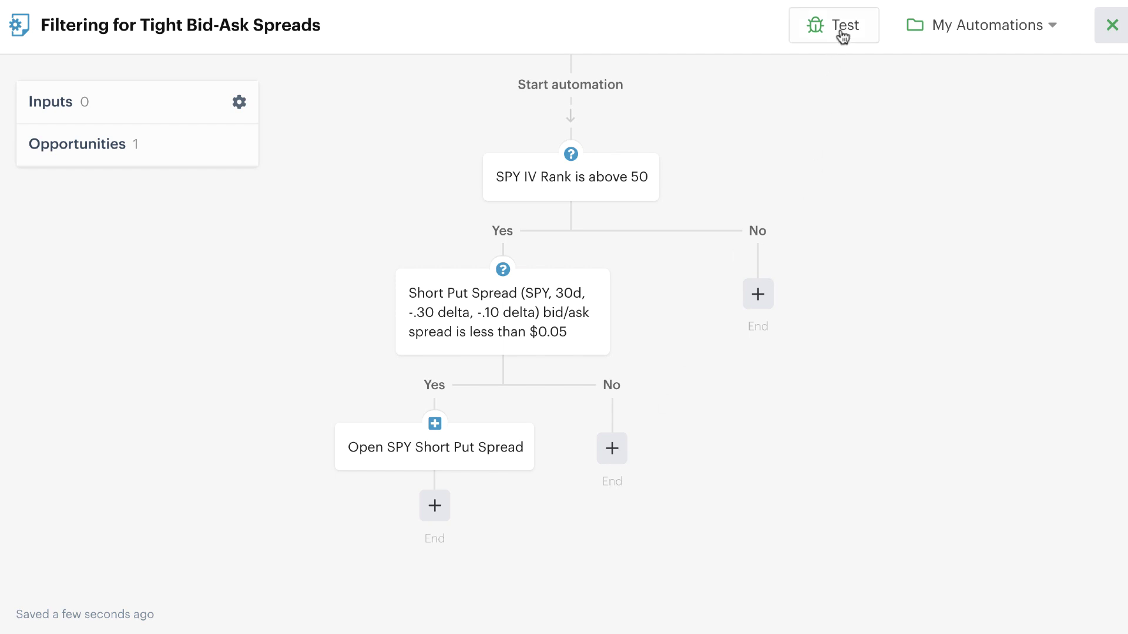
Step: Change the SPY IV Rank decision threshold from 50 to 1 and save the decision
left_click(585, 178)
left_click(815, 148)
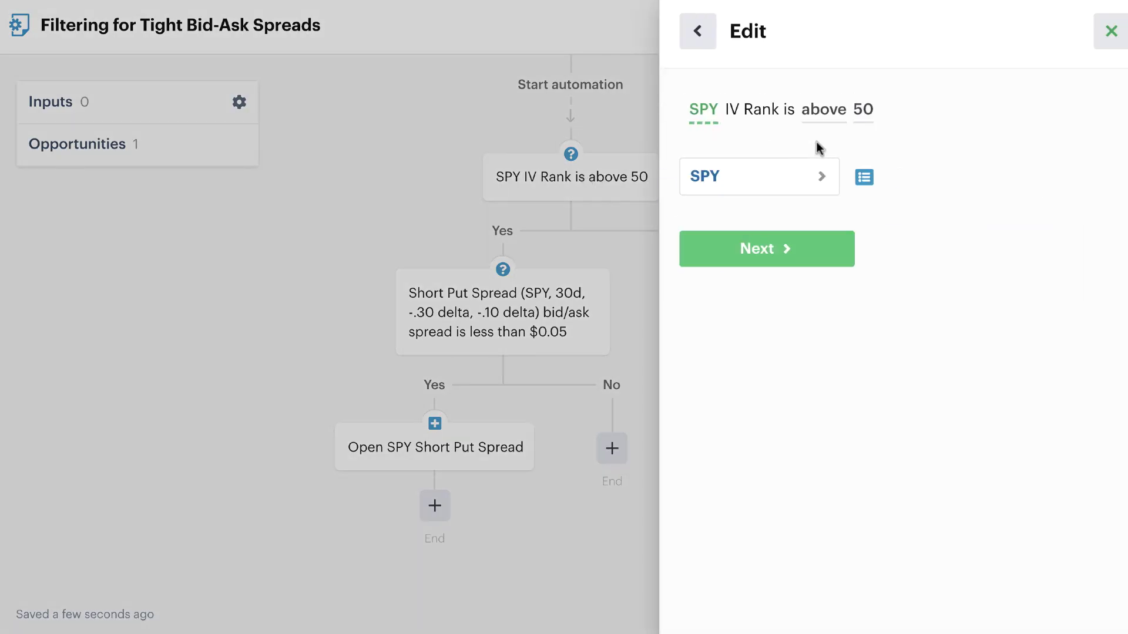
left_click(864, 112)
double_click(725, 174)
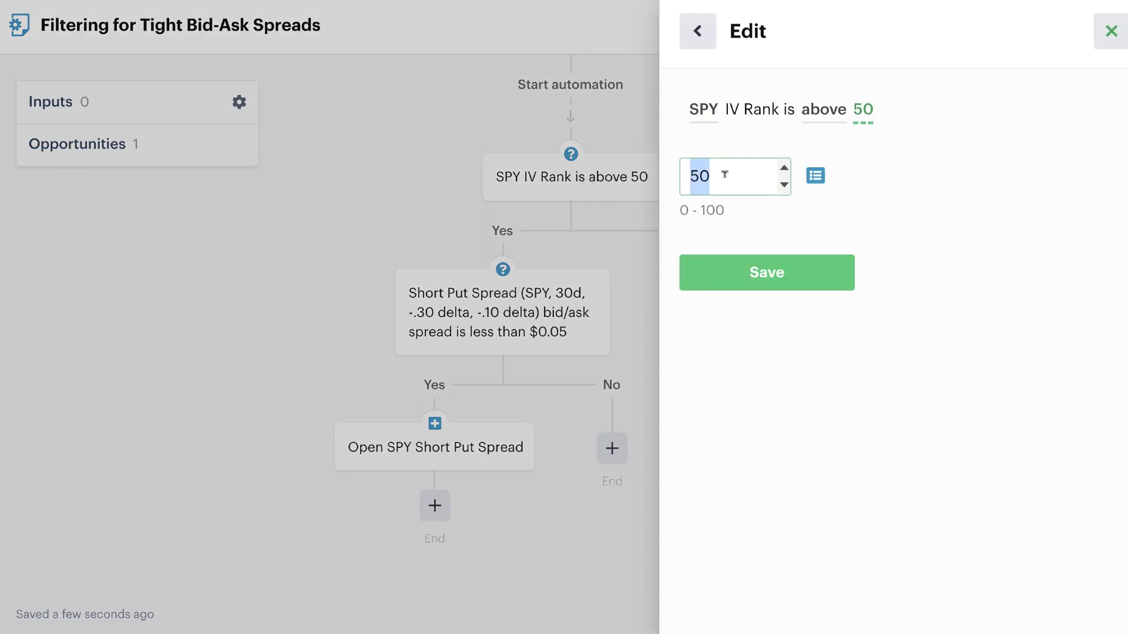
type("1")
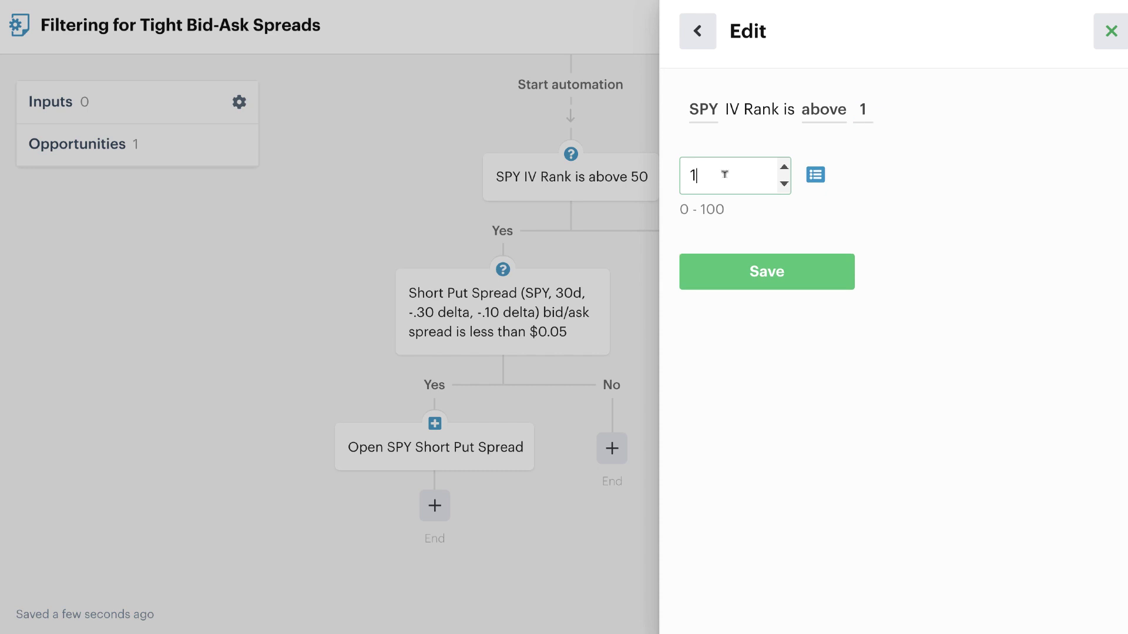
left_click(741, 269)
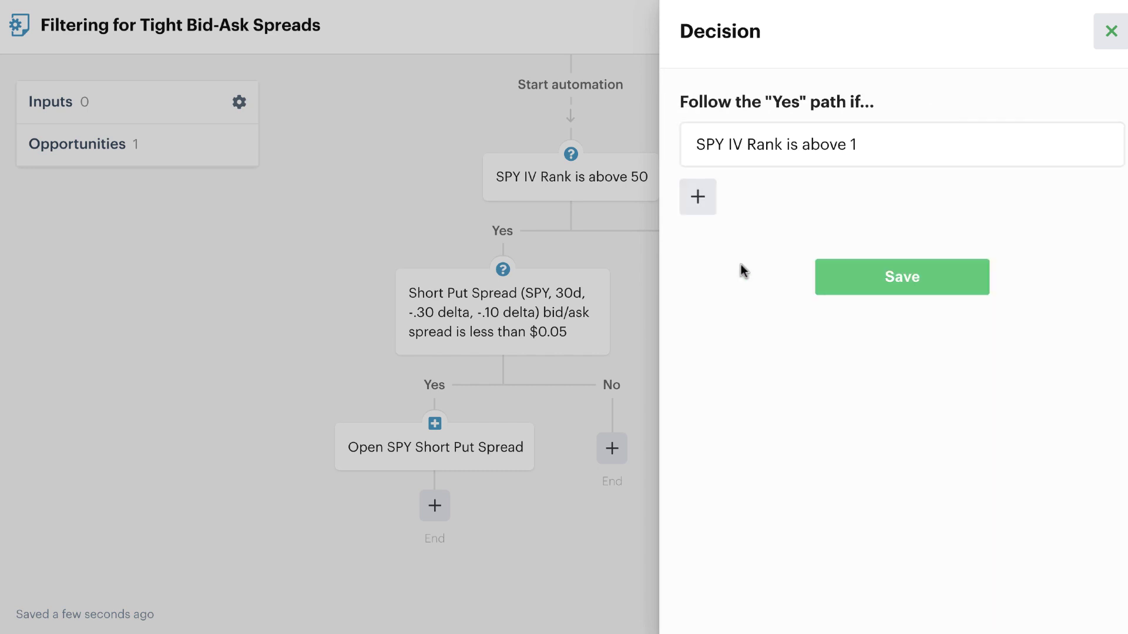
left_click(851, 281)
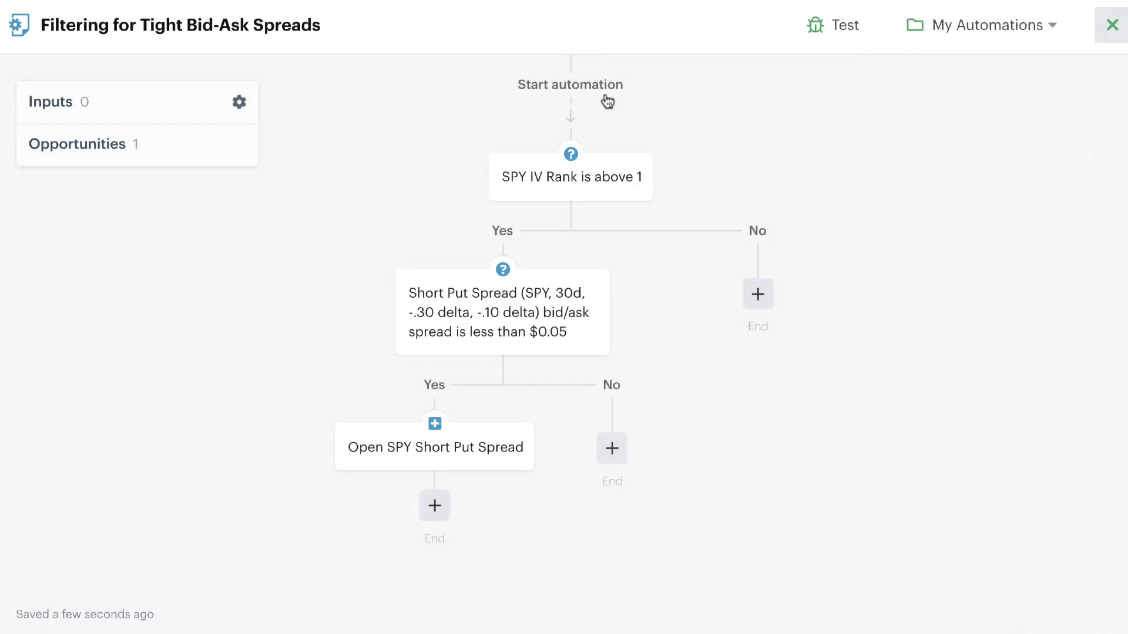
mouse_move(586, 192)
Step: Run an automation test using Macro Trend Bot to produce the Automation Log
left_click(844, 29)
left_click(867, 141)
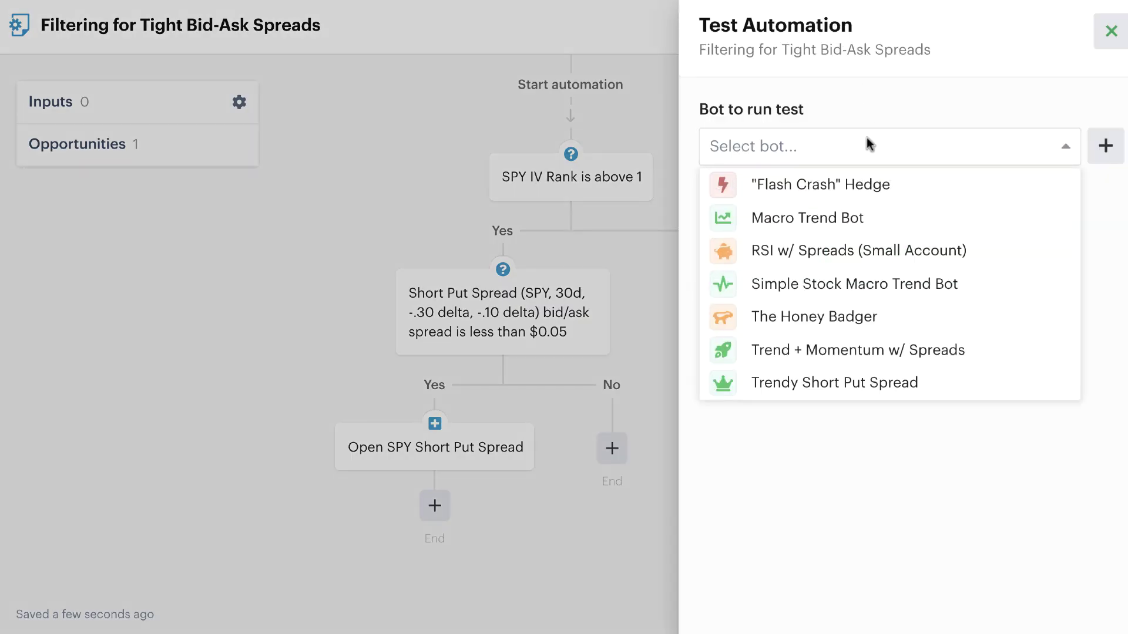
left_click(848, 220)
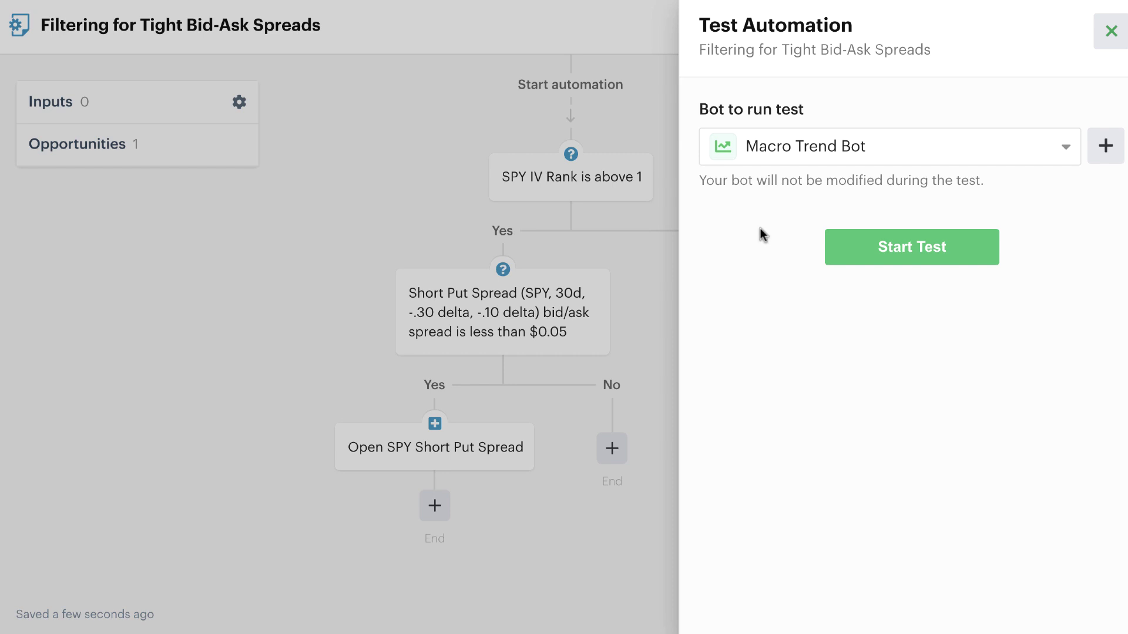
left_click(859, 252)
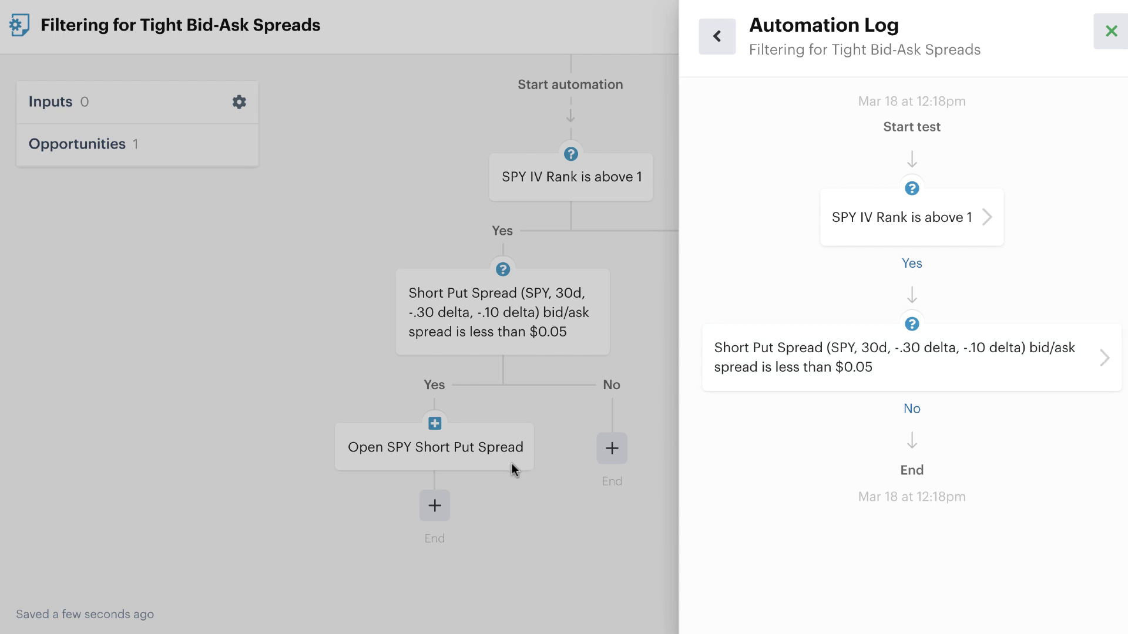
Step: Open the spread decision's log and highlight the actual $0.17 spread against the $0.05 limit
left_click(887, 367)
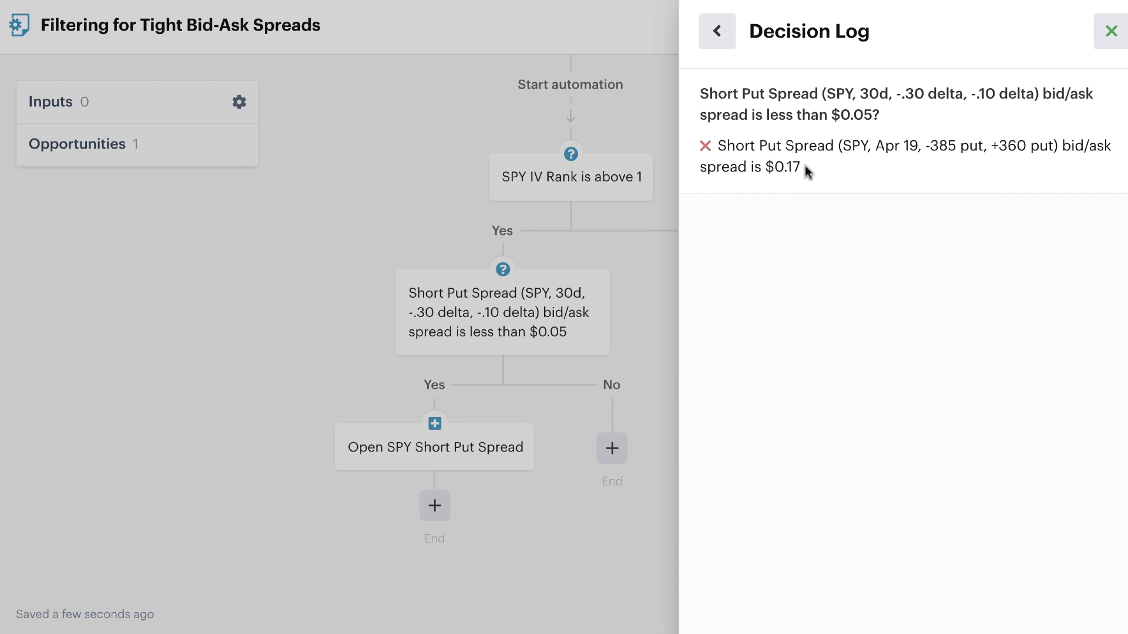
left_click_drag(799, 167, 776, 165)
left_click(872, 113)
left_click_drag(871, 113, 844, 113)
Step: Close the decision log and change the spread decision's limit from $0.05 to .20, then save
left_click(1110, 39)
left_click(509, 315)
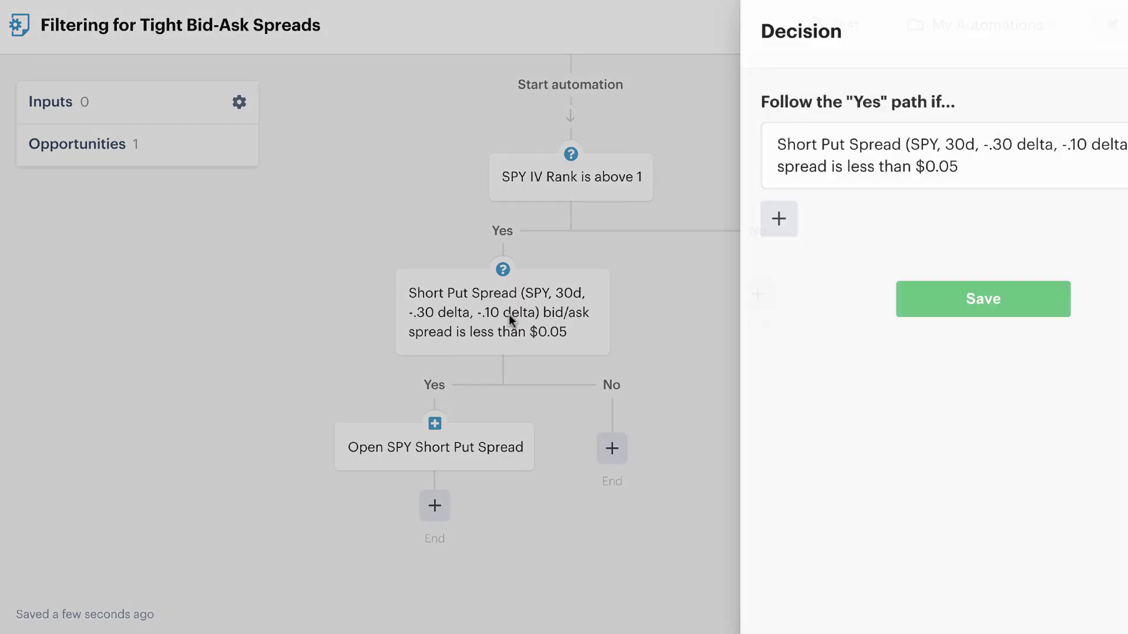
left_click(876, 156)
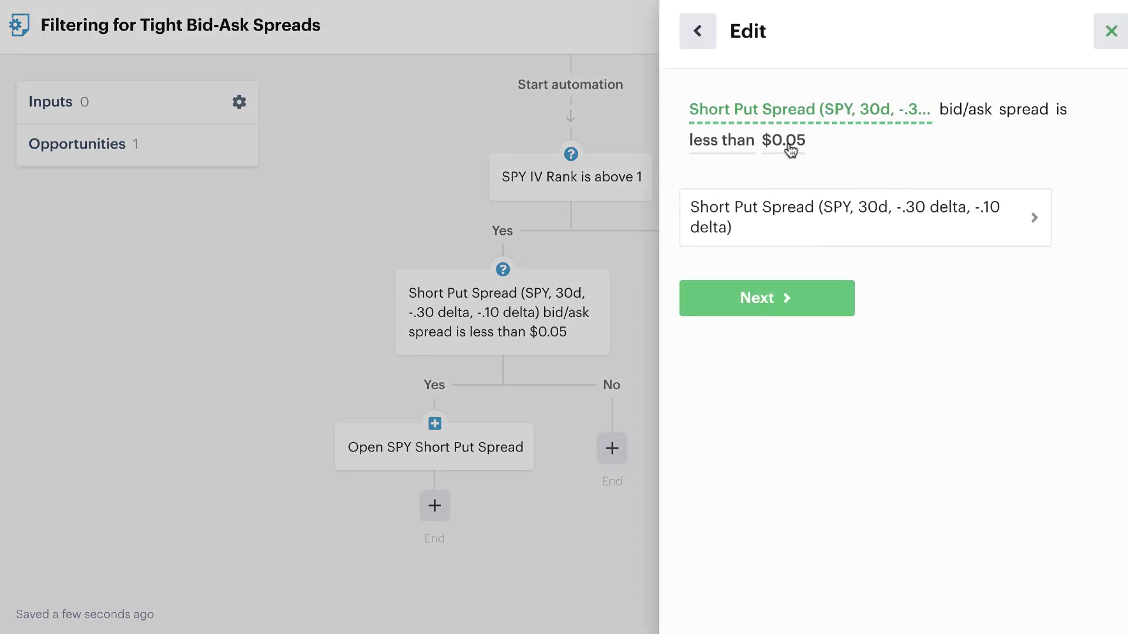
left_click(788, 148)
double_click(741, 205)
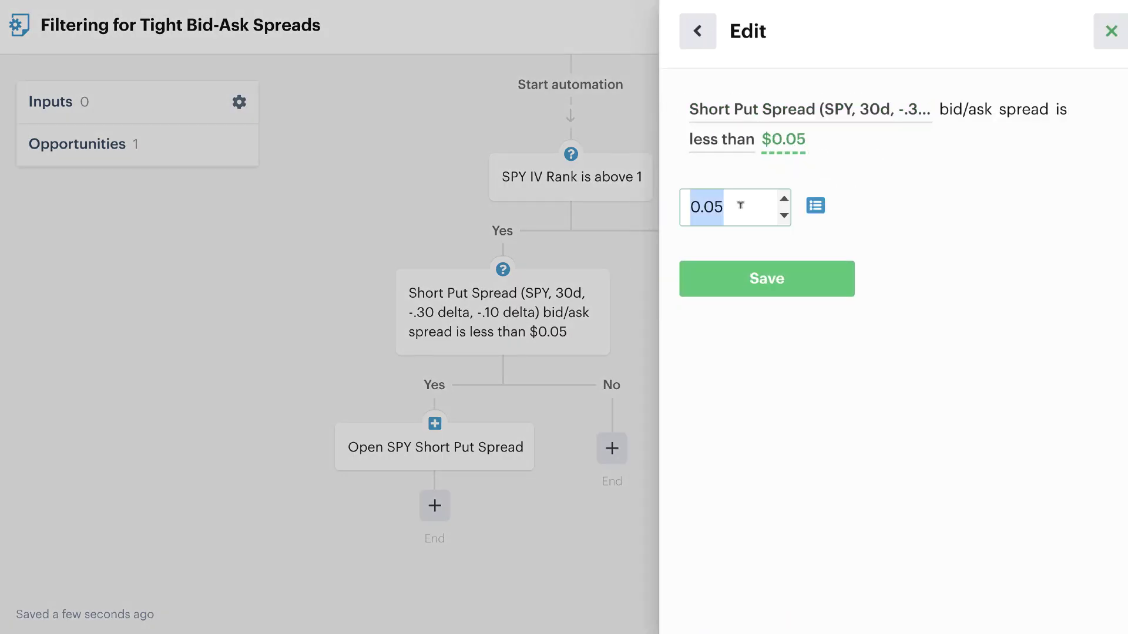
type(".20")
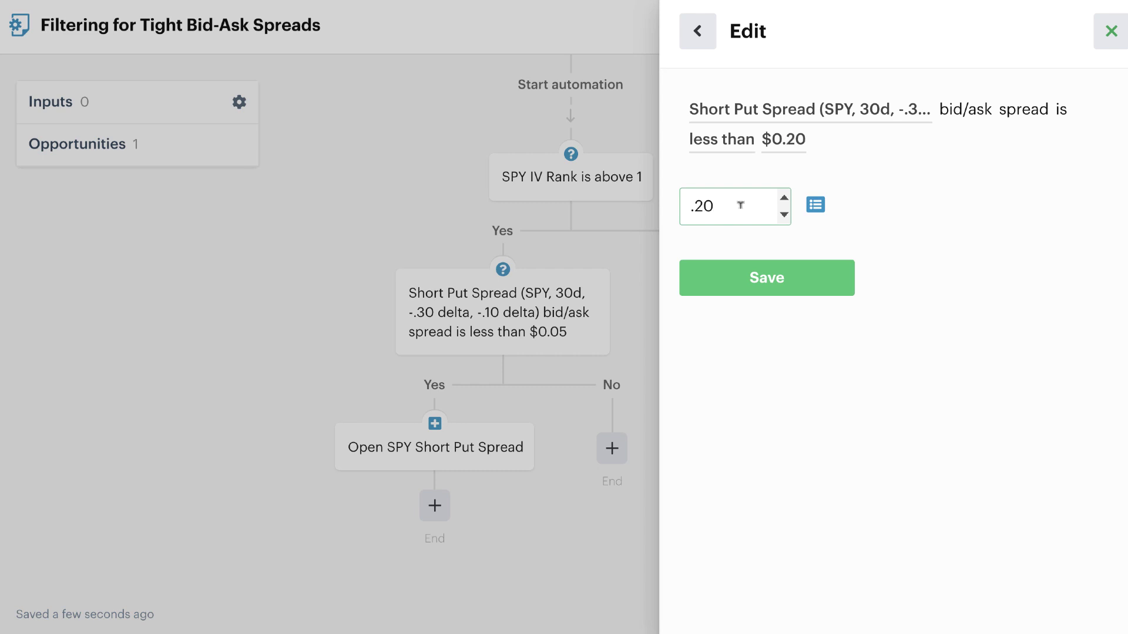
left_click(742, 274)
left_click(884, 299)
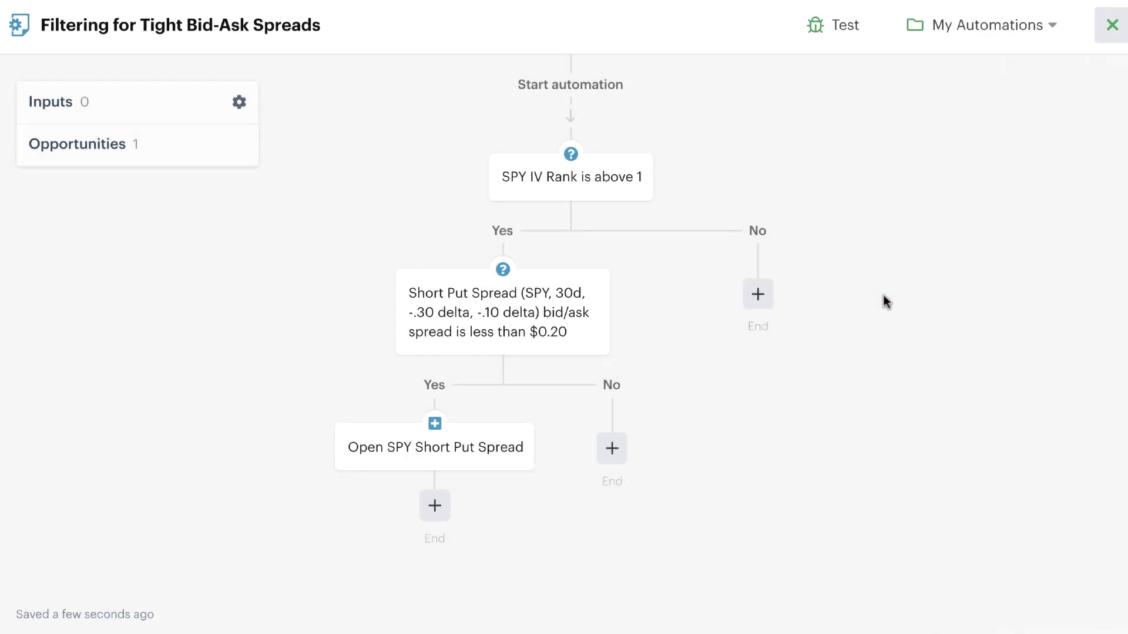
Step: Rerun the Macro Trend Bot test and scroll the log to the opened SPY Apr 19 spread
left_click(840, 26)
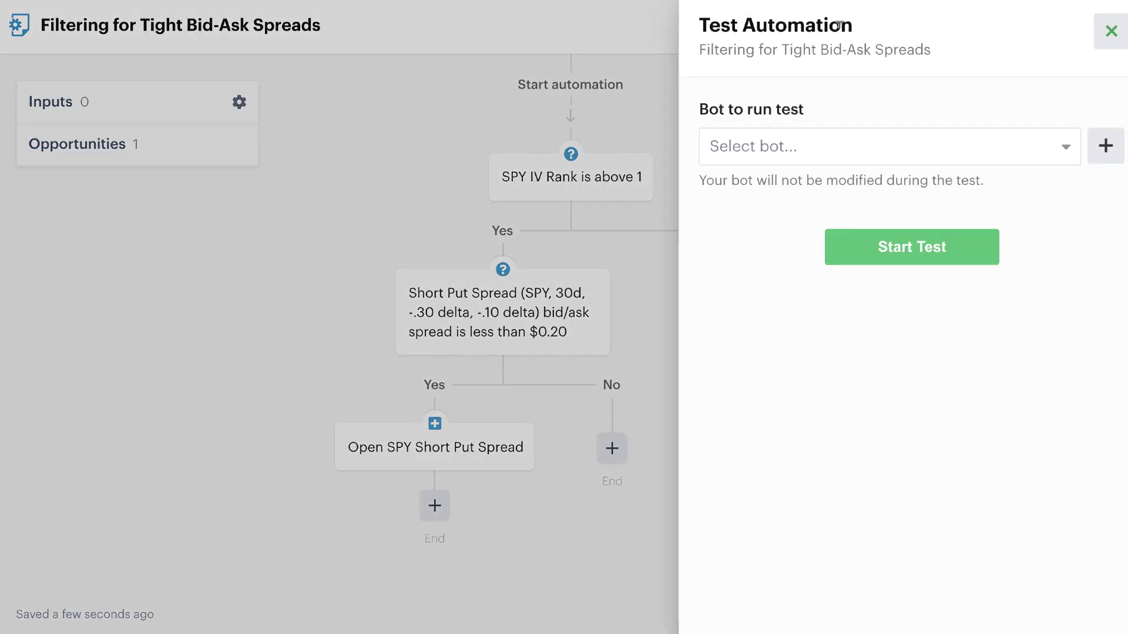
left_click(880, 156)
left_click(846, 219)
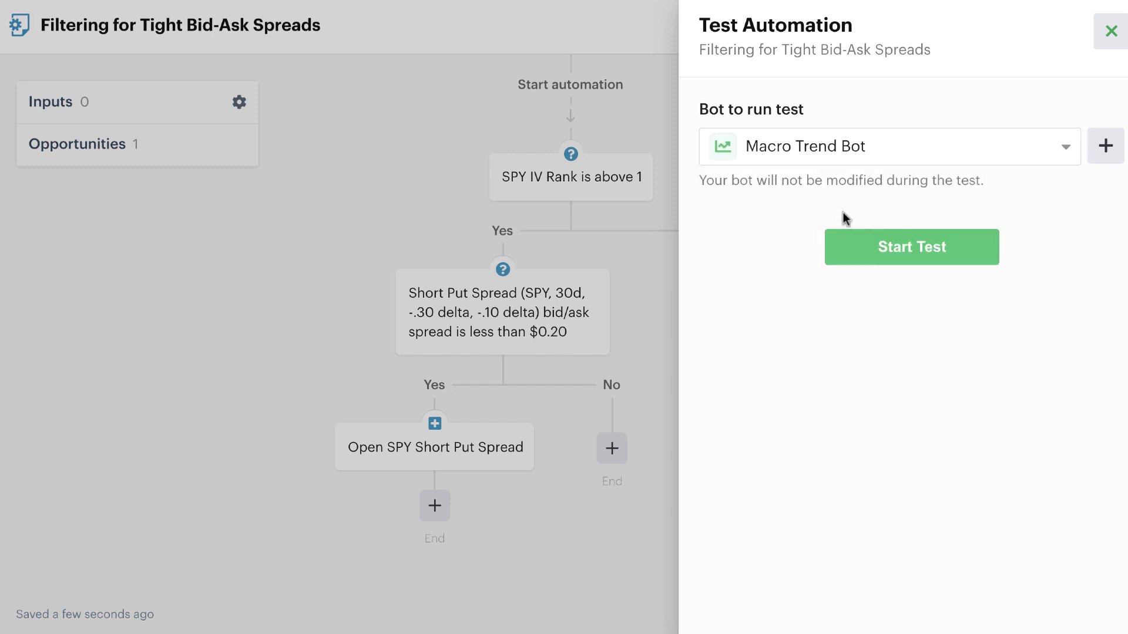
left_click(866, 251)
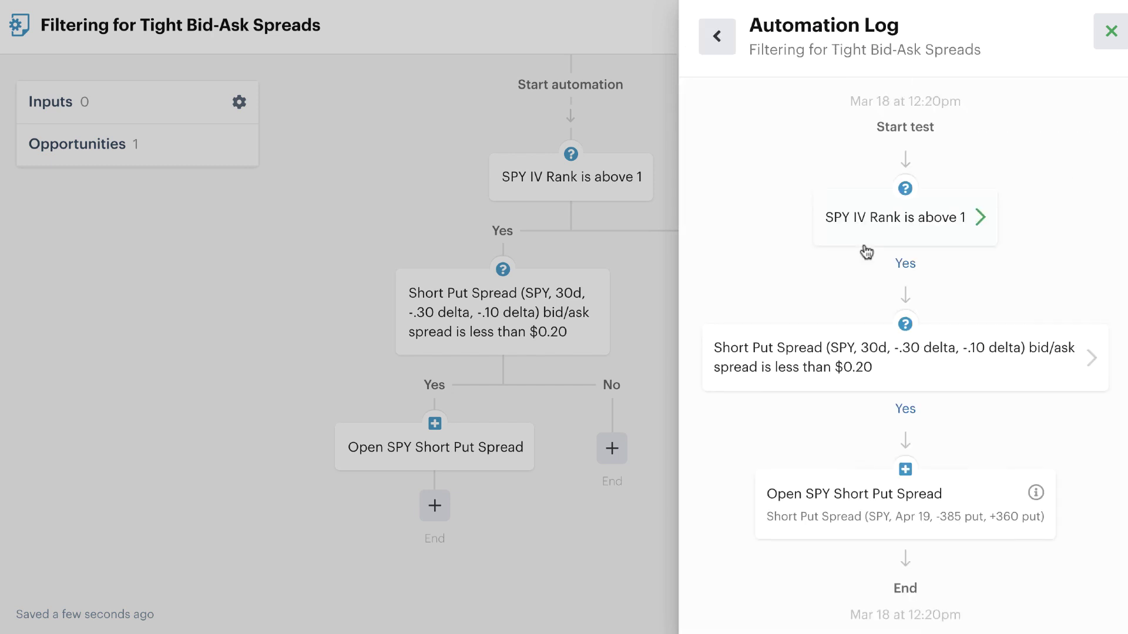
scroll(816, 244, "down", 1)
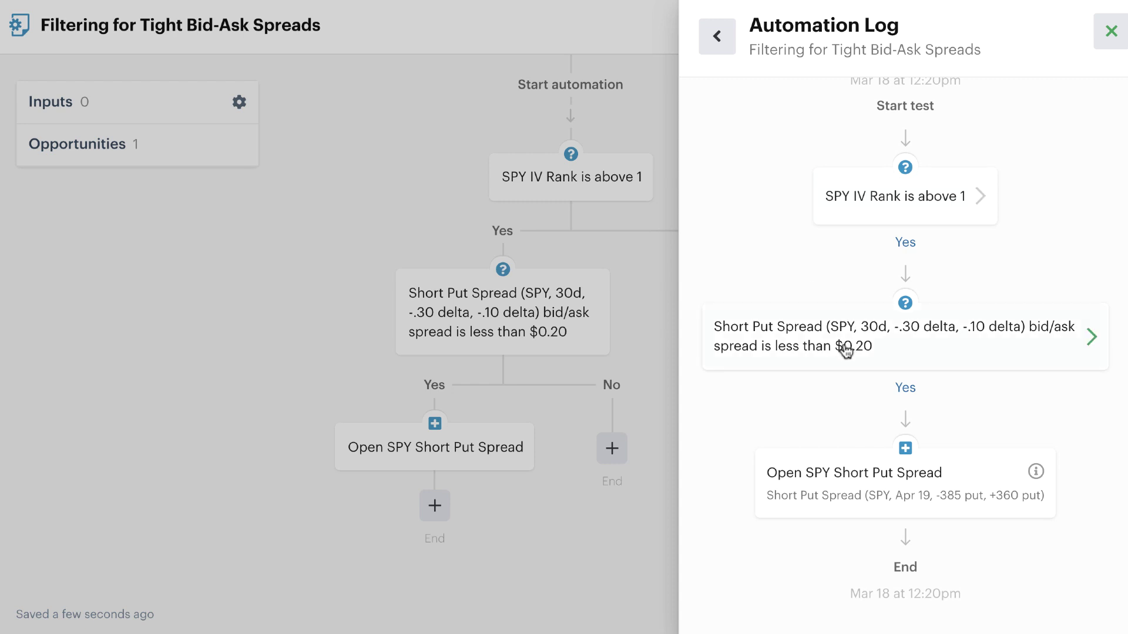
left_click(863, 353)
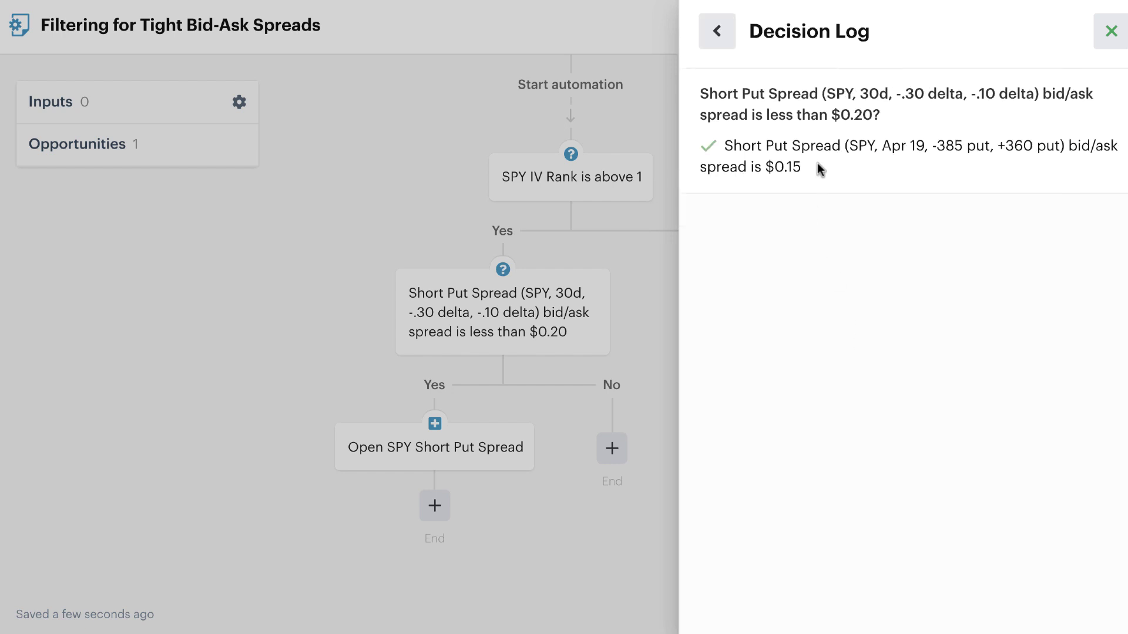
left_click_drag(802, 169, 774, 166)
left_click(719, 41)
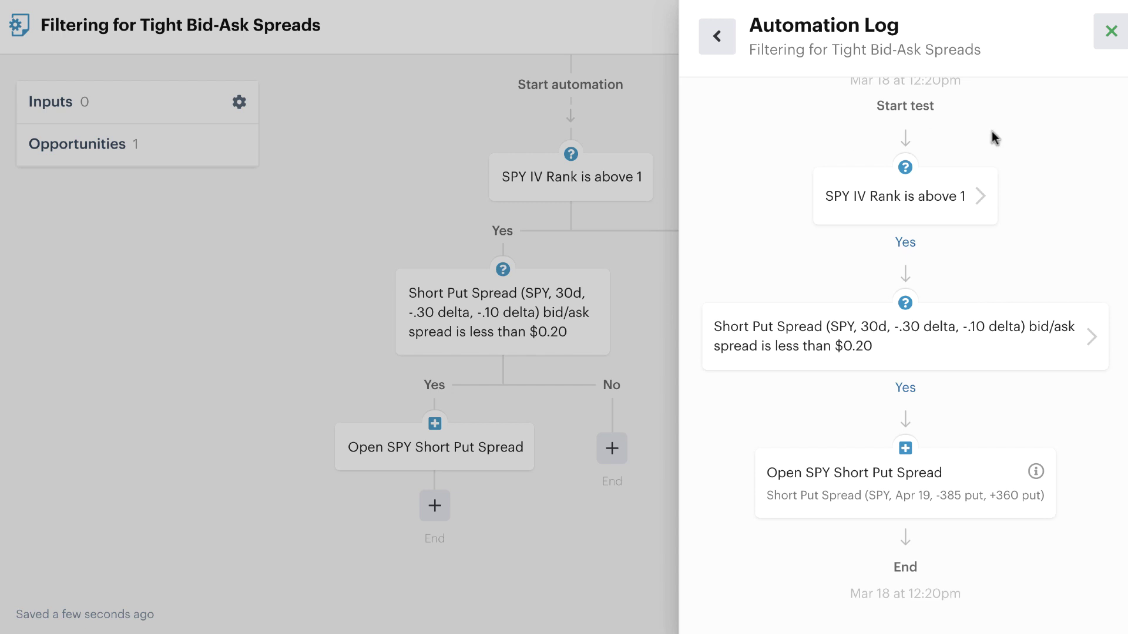
Step: Close the Automation Log to reveal the IV Rank, spread check and SPY trade flowchart
left_click(1104, 31)
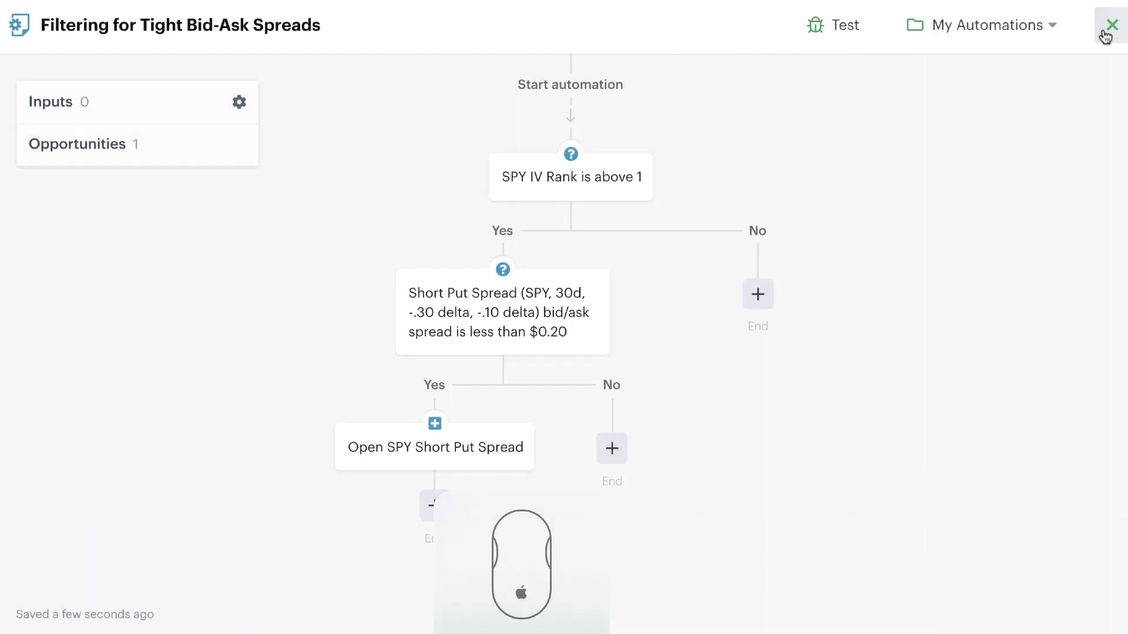